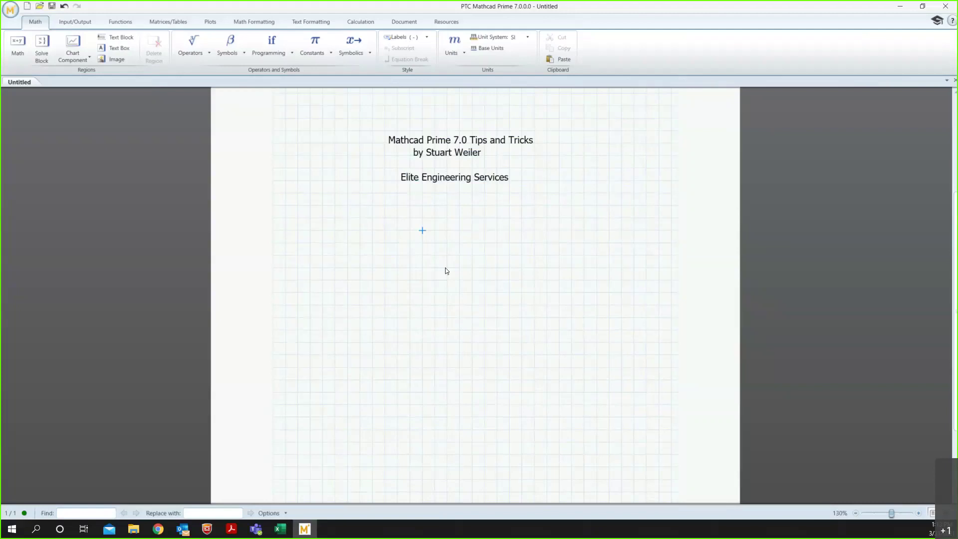
# Move the title region up and stack the author and company lines directly beneath it.
pyautogui.click(427, 140)
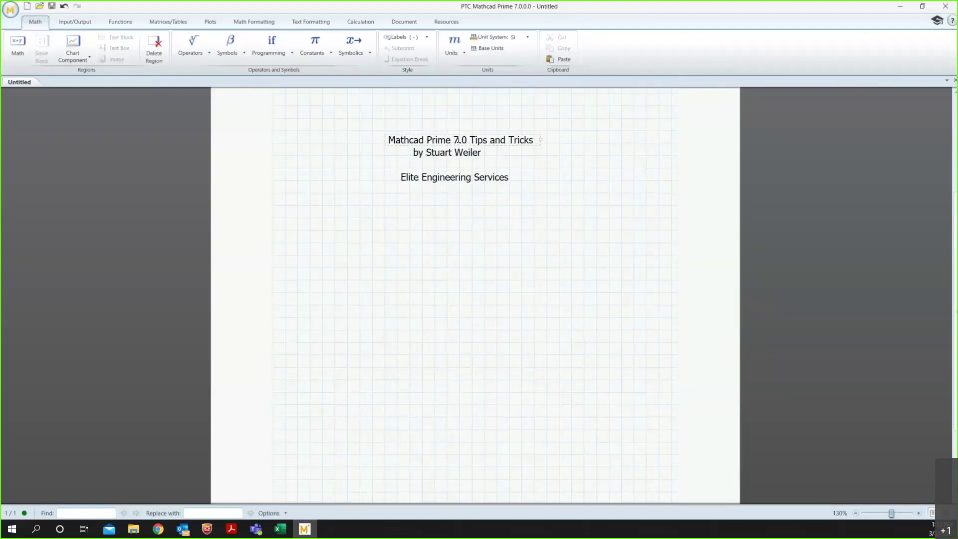
pyautogui.moveTo(458, 134); pyautogui.dragTo(458, 124)
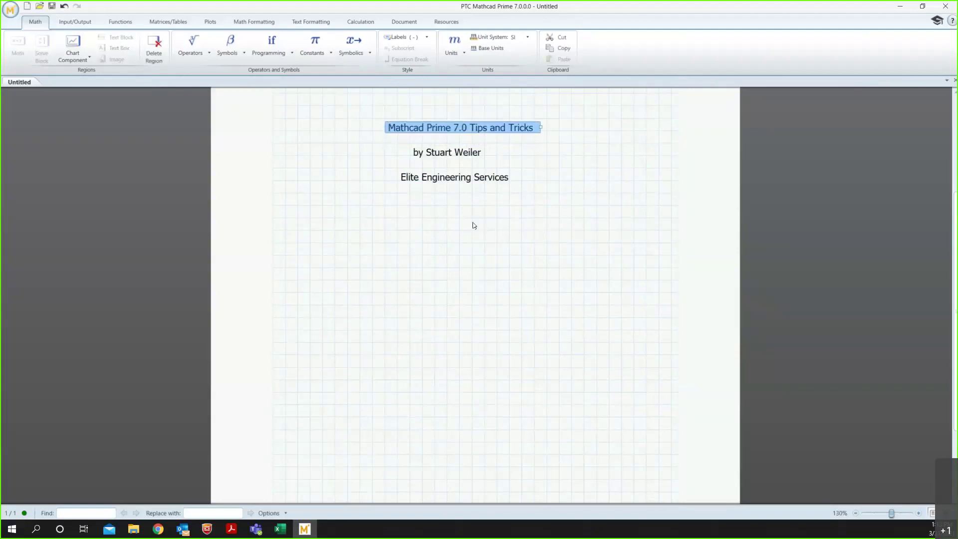
pyautogui.click(449, 150)
pyautogui.moveTo(451, 145); pyautogui.dragTo(443, 145)
pyautogui.click(449, 178)
pyautogui.click(438, 151)
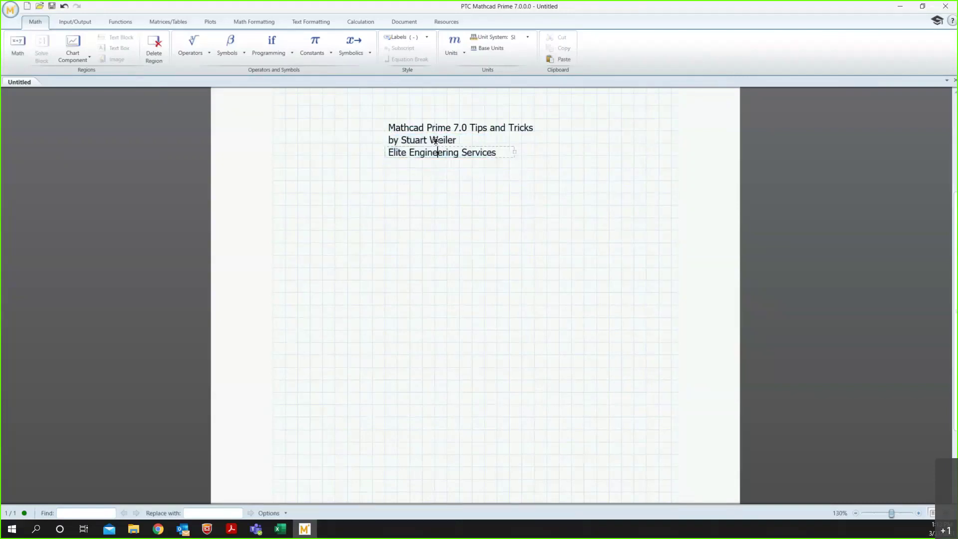
# Shift the author and company lines together slightly right of the title.
pyautogui.keyDown('ctrl'); pyautogui.click(436, 141); pyautogui.keyUp('ctrl')
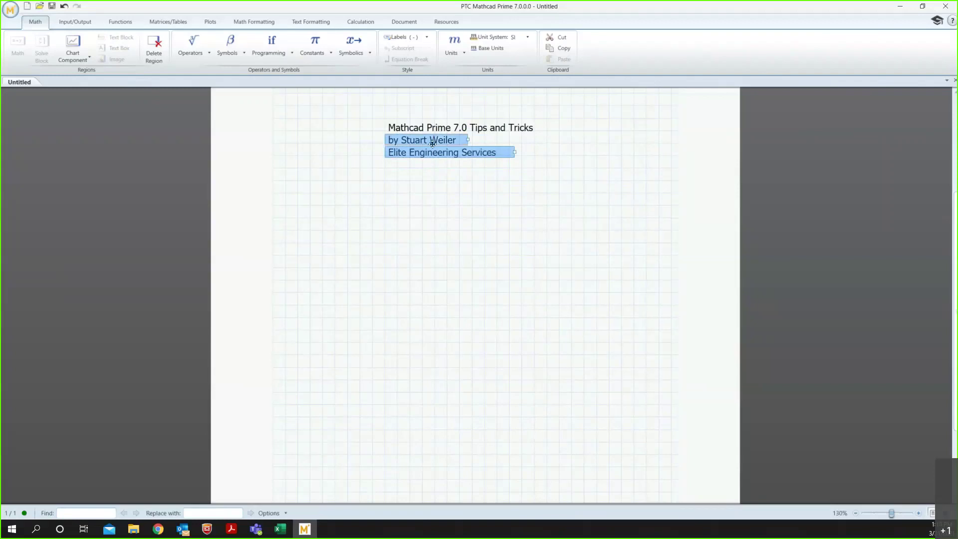
pyautogui.moveTo(444, 145); pyautogui.dragTo(469, 144)
pyautogui.click(446, 152)
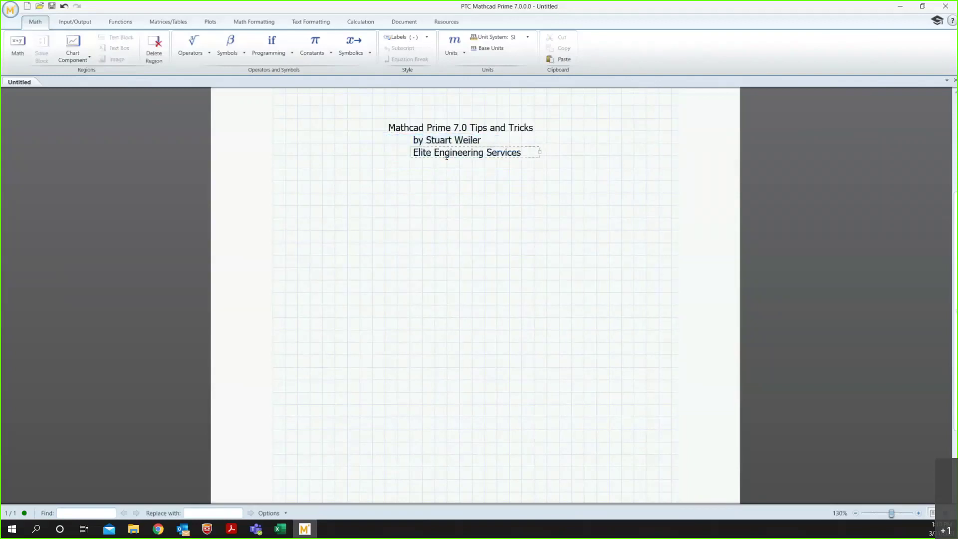
pyautogui.click(410, 180)
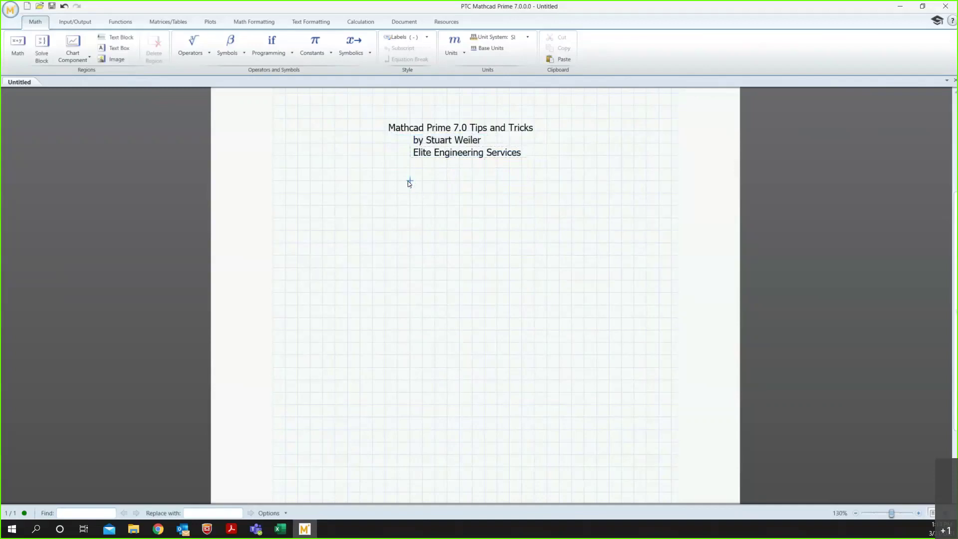
# Add a Ctrl+T text region with the contact's e-mail address, widened to fit one line.
pyautogui.click(410, 169)
pyautogui.hotkey('ctrl', 't')
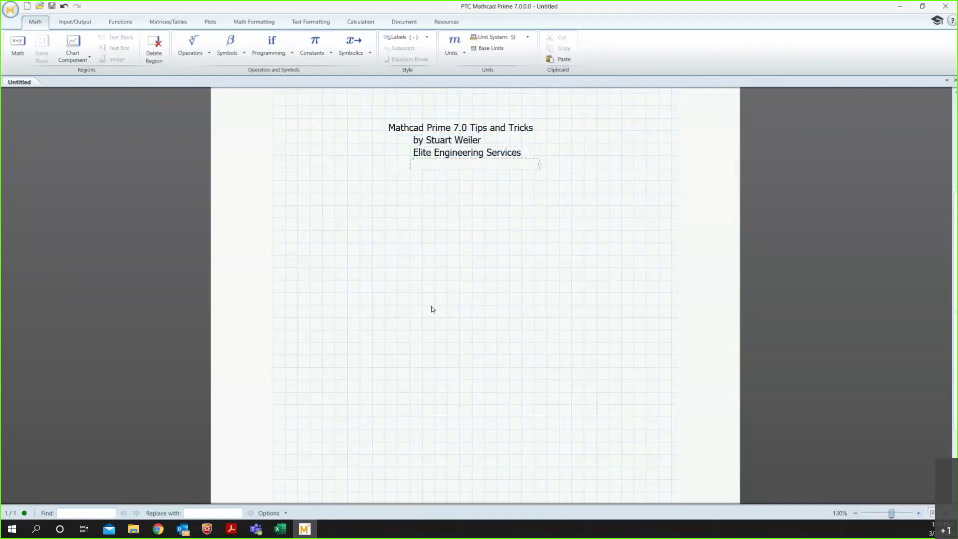
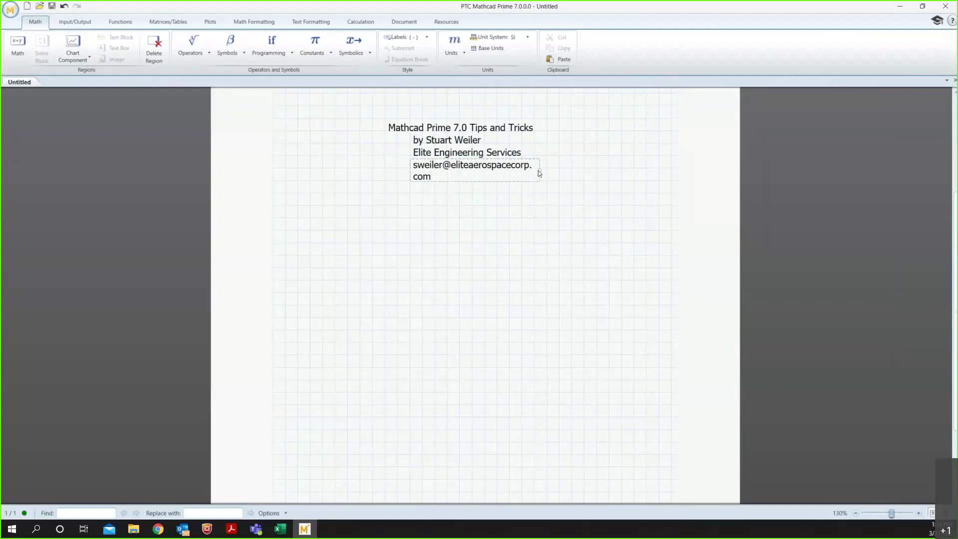
pyautogui.moveTo(539, 170); pyautogui.dragTo(601, 165)
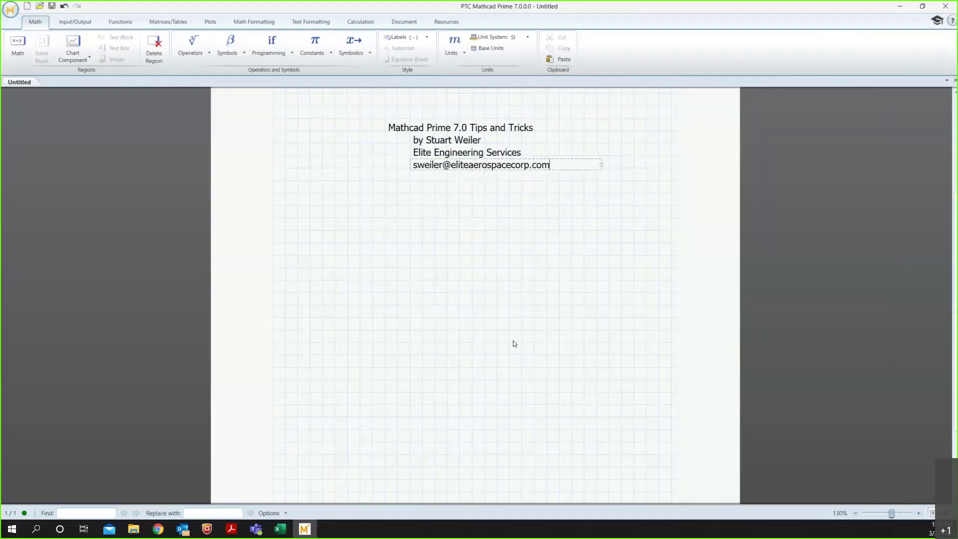
pyautogui.click(447, 280)
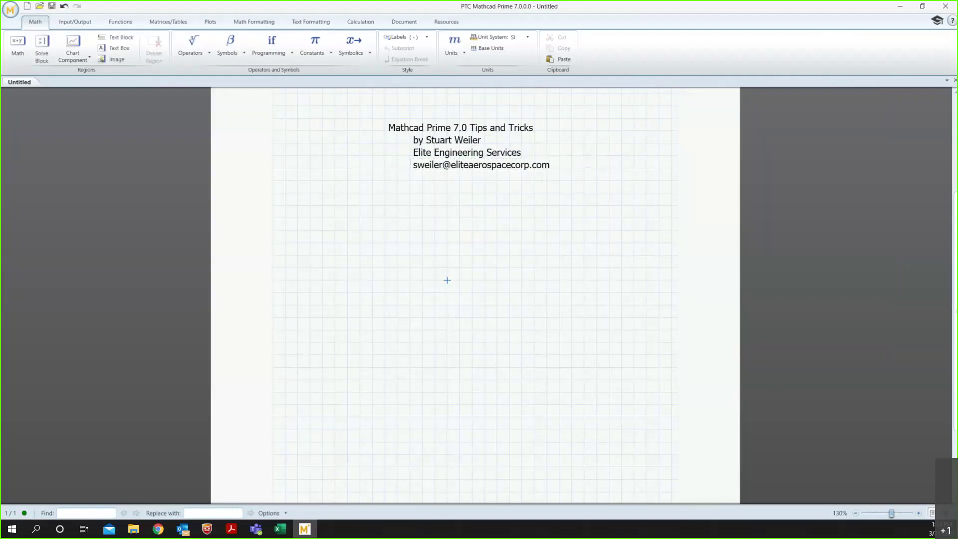
# Paste the text copied from the browser as a 'New text' region below the e-mail line.
pyautogui.hotkey('alt', 'Tab')
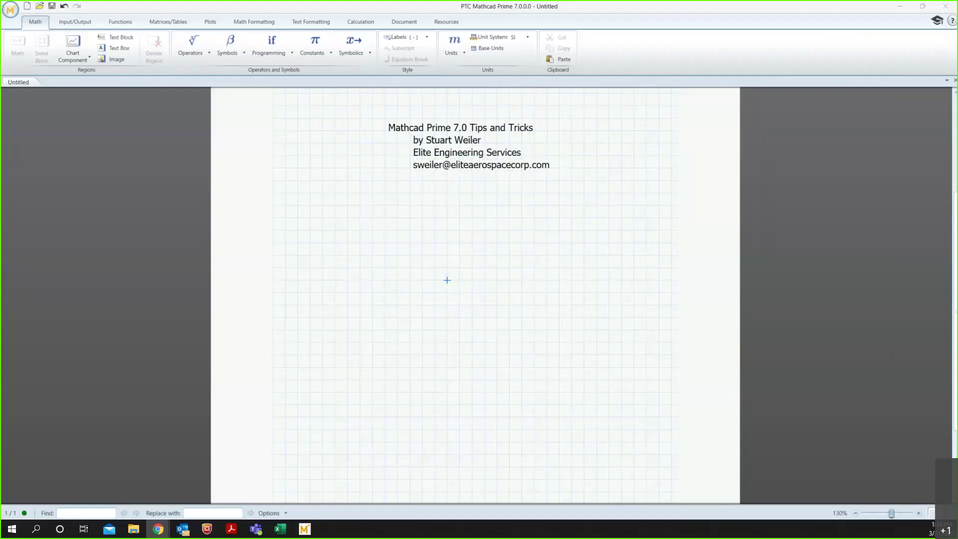
pyautogui.click(421, 194)
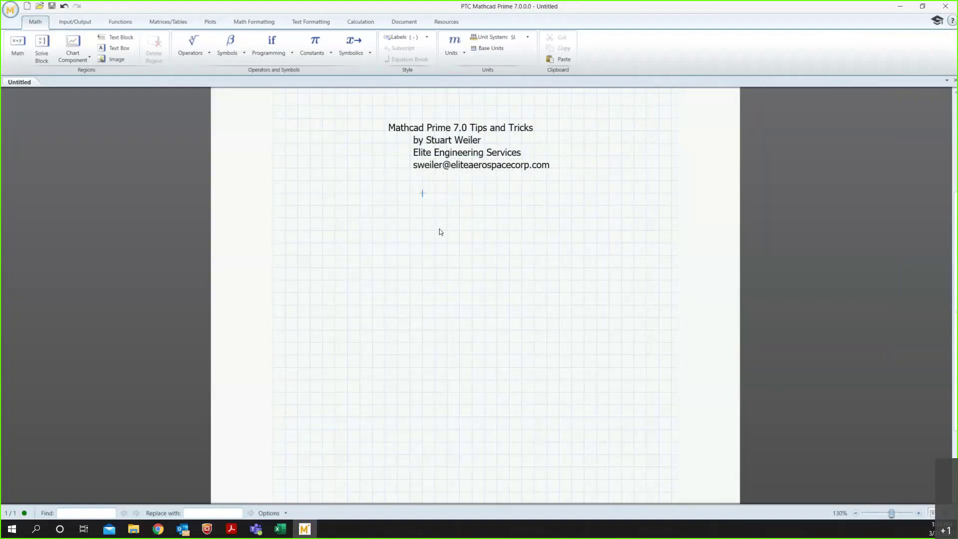
pyautogui.write('New text')
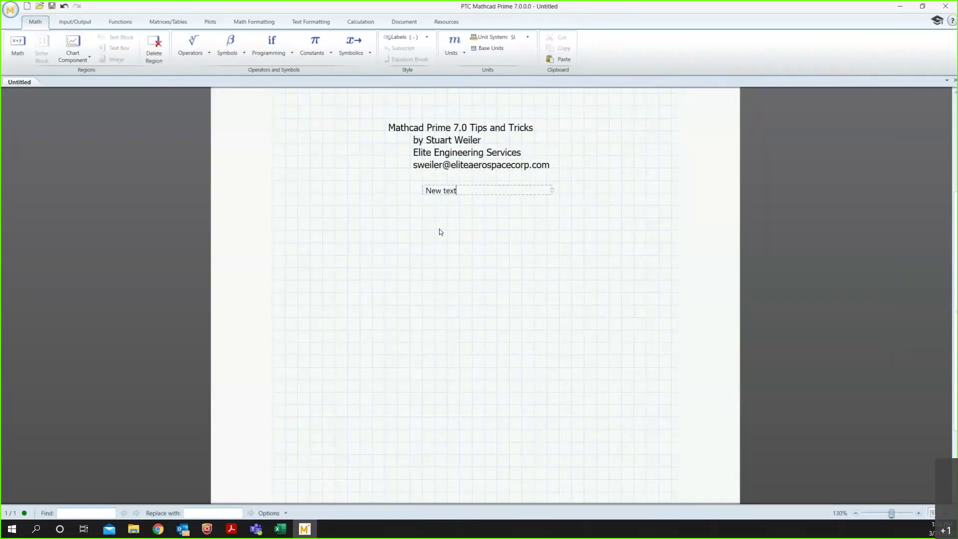
pyautogui.click(441, 232)
pyautogui.click(439, 191)
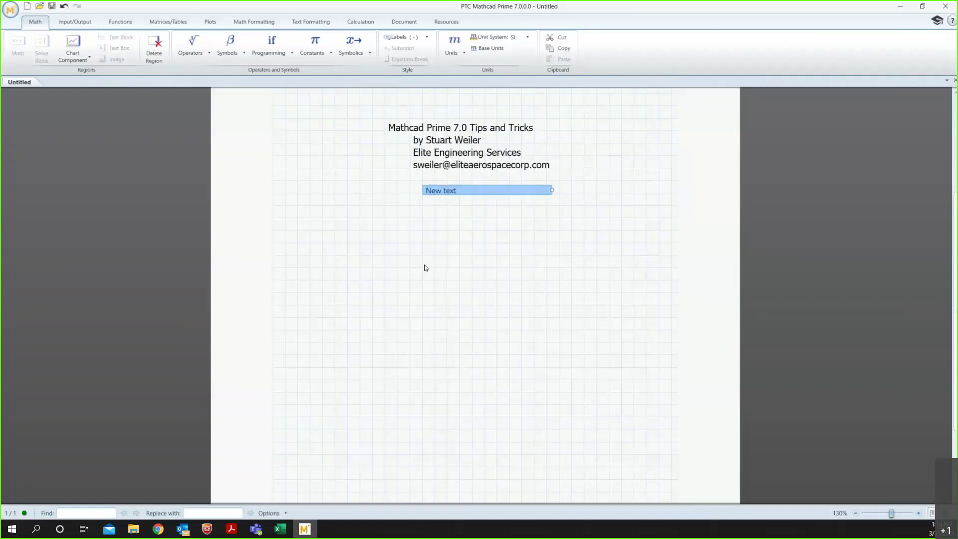
pyautogui.click(392, 254)
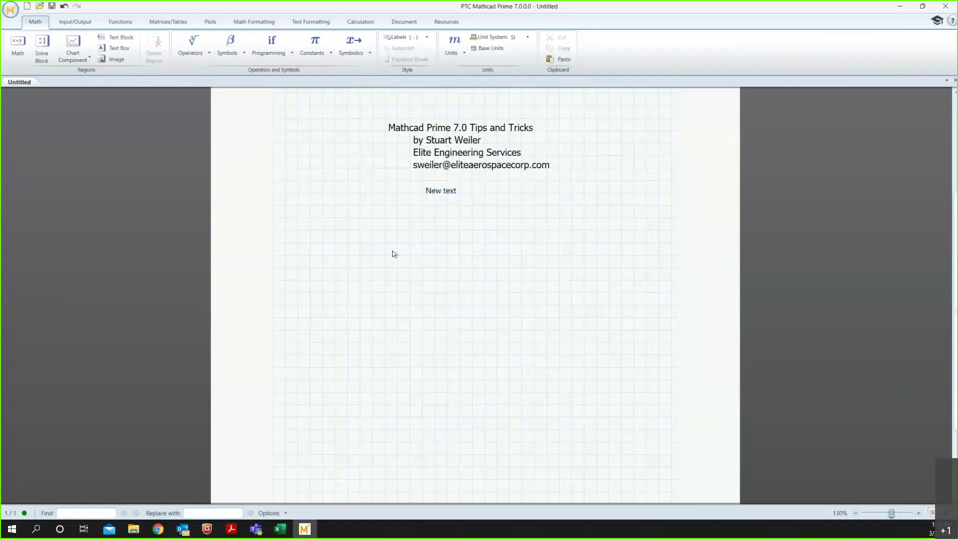
# Insert a 1×1 matrix containing x from the Matrices/Tables tab below New text.
pyautogui.click(165, 21)
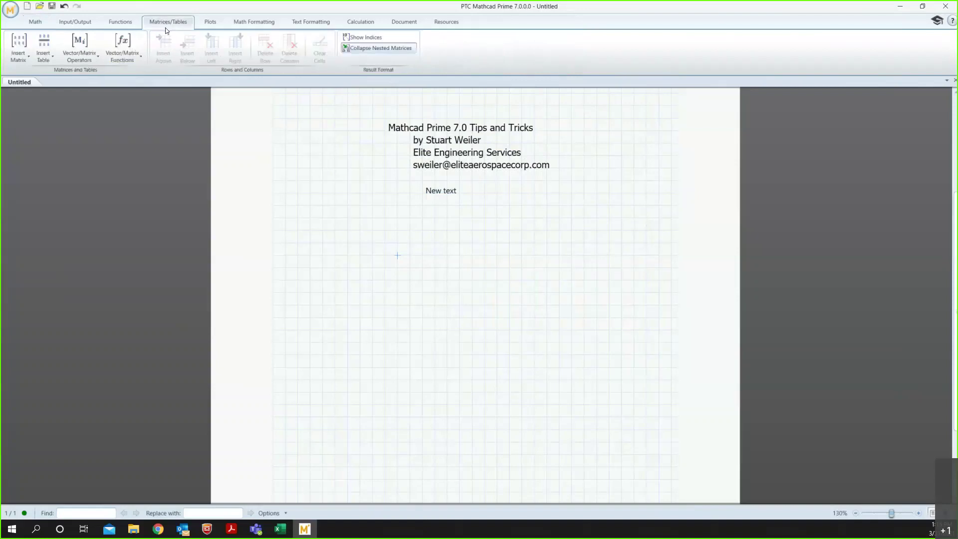
pyautogui.click(30, 60)
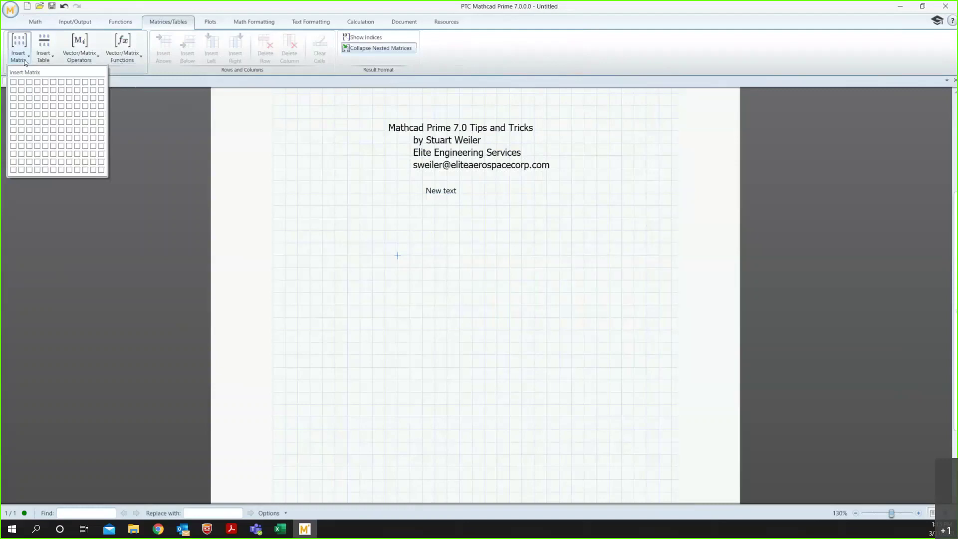
pyautogui.click(13, 83)
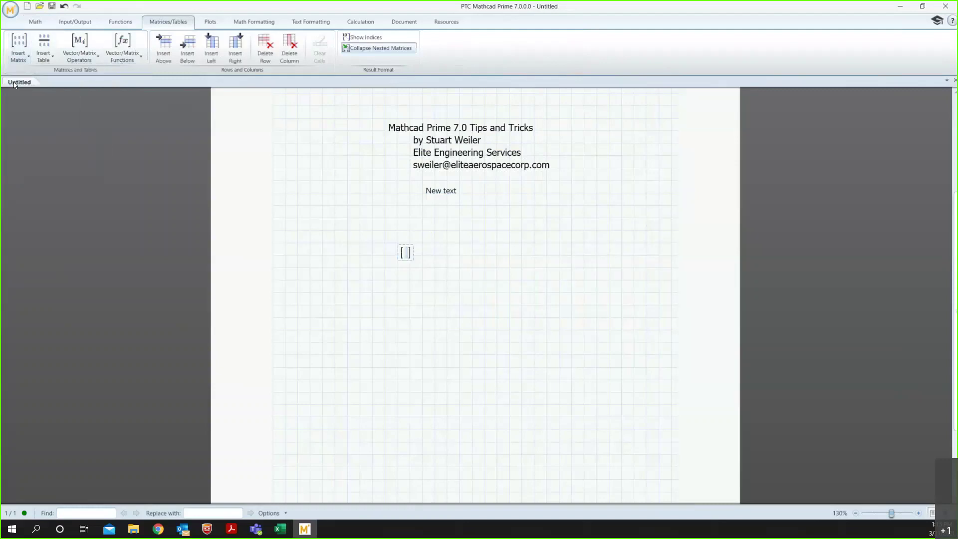
pyautogui.write('x')
pyautogui.click(492, 223)
pyautogui.click(484, 255)
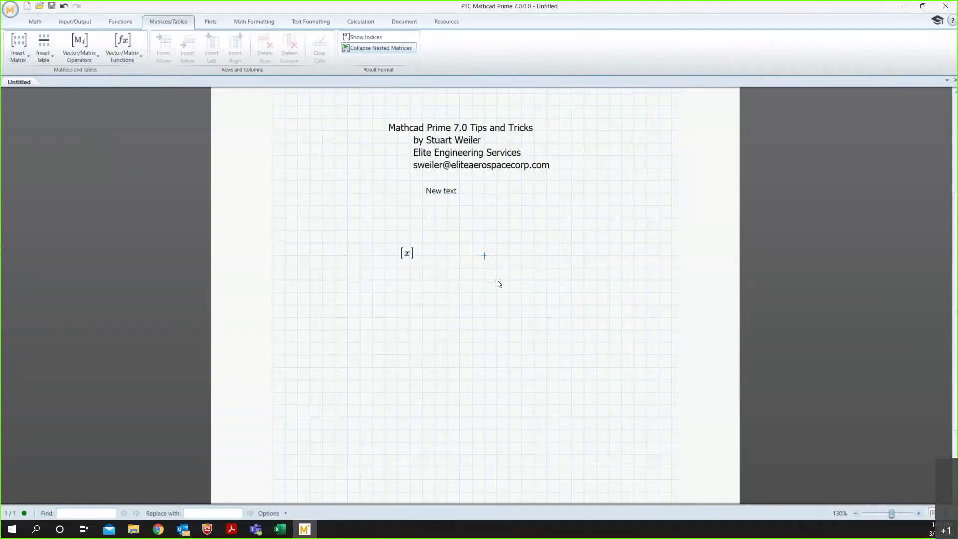
# Insert an 11×3 matrix beside New text and enter 1 to 4 down its first column.
pyautogui.click(19, 49)
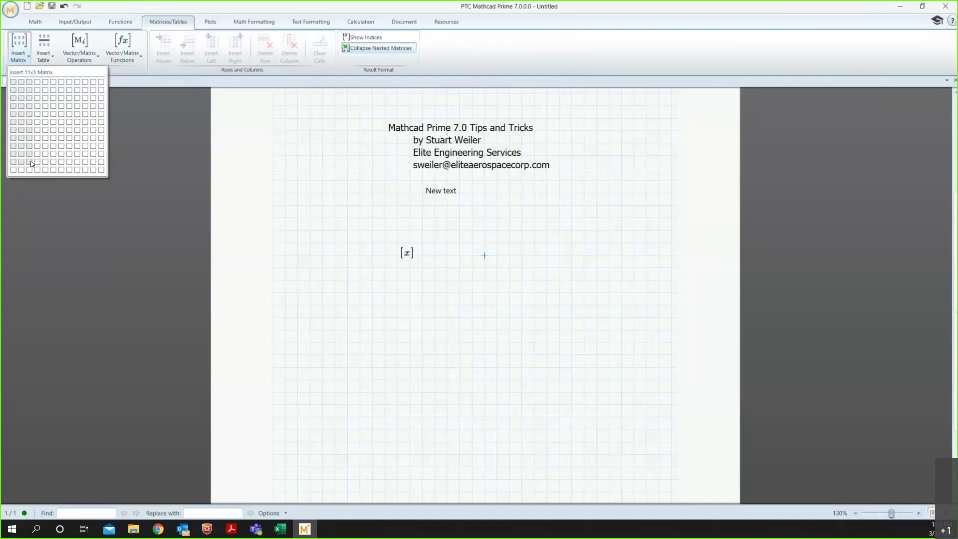
pyautogui.click(31, 161)
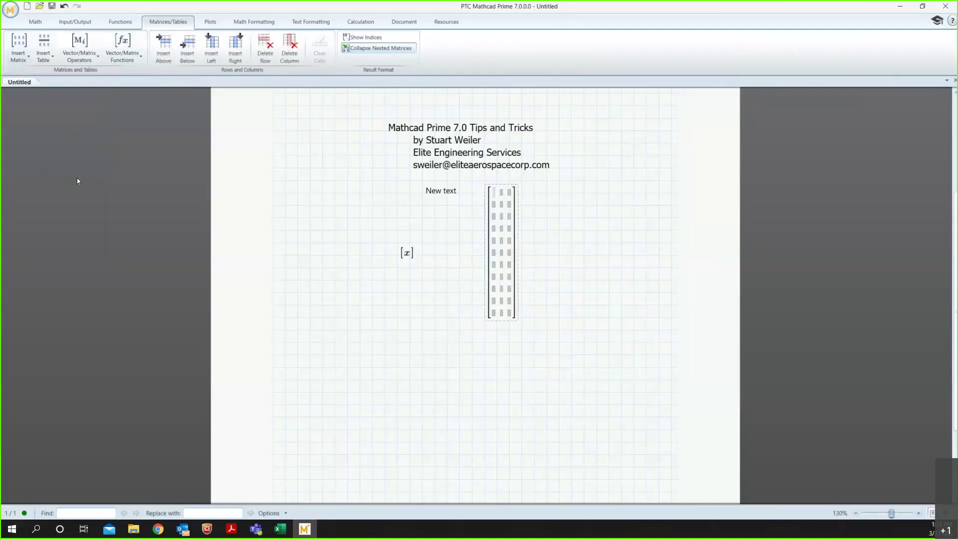
pyautogui.write('1')
pyautogui.press('Return')
pyautogui.write('2')
pyautogui.press('Return')
pyautogui.write('3')
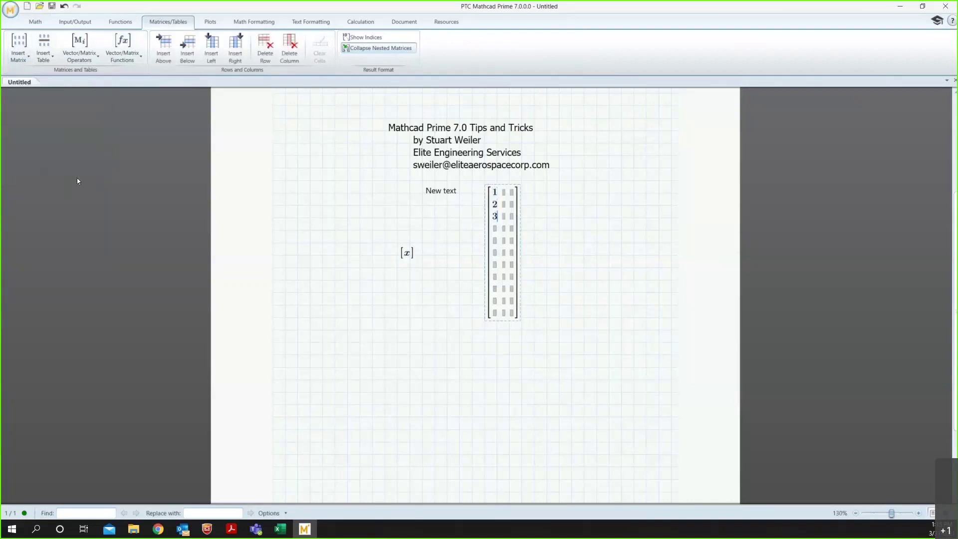
pyautogui.press('Return')
pyautogui.write('4')
pyautogui.press('Return')
# Continue the matrix's first column with the values 5 through 9.
pyautogui.write('5')
pyautogui.press('Return')
pyautogui.write('6')
pyautogui.press('Return')
pyautogui.write('7')
pyautogui.press('Return')
pyautogui.write('8')
pyautogui.press('Return')
pyautogui.write('9')
pyautogui.press('Return')
# Add three empty columns to the matrix's right and a blank row below row 1.
pyautogui.click(158, 529)
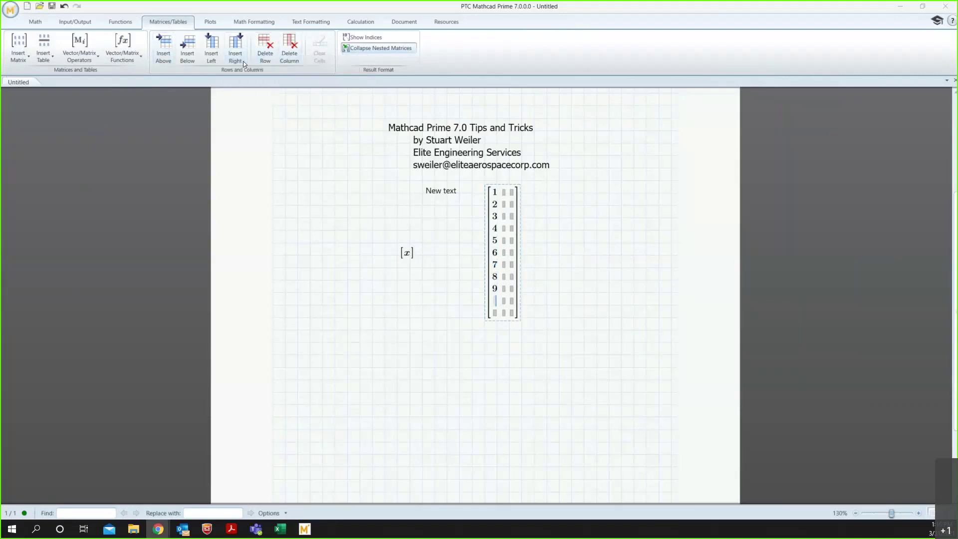
pyautogui.click(513, 193)
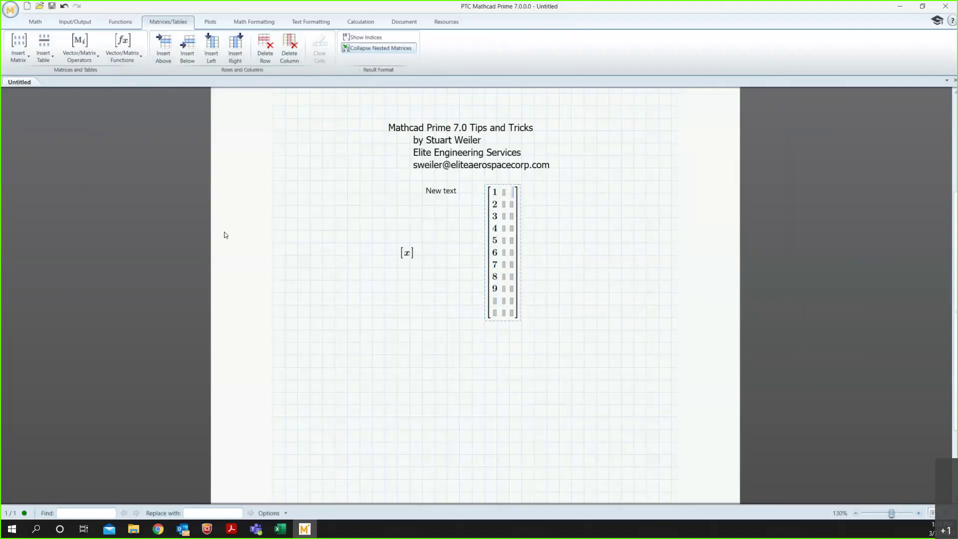
pyautogui.click(239, 56)
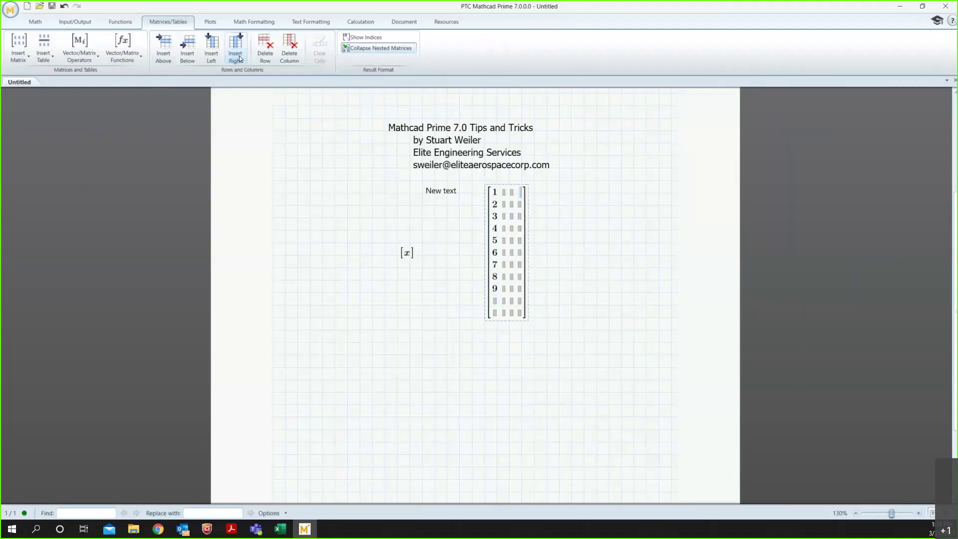
pyautogui.click(238, 55)
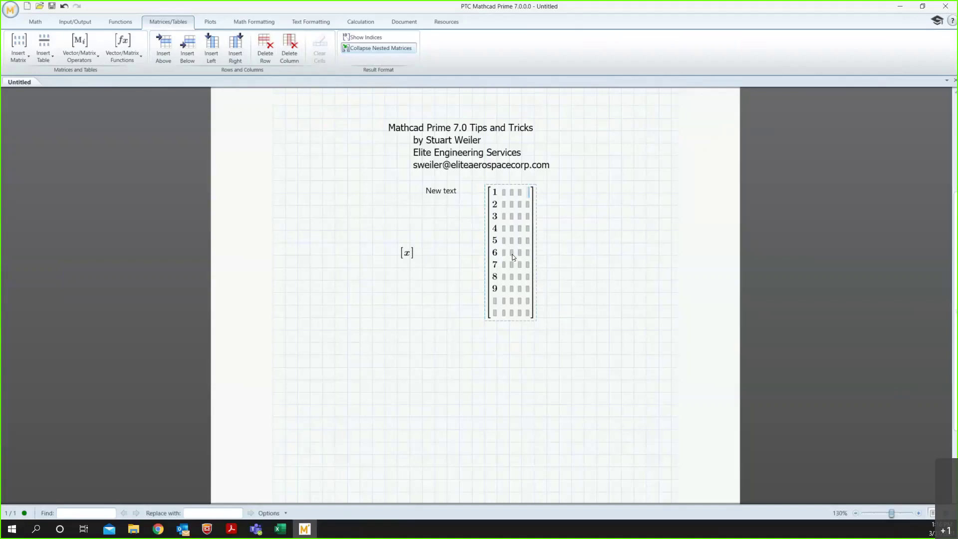
pyautogui.hotkey('ctrl', 'shift', 'Return')
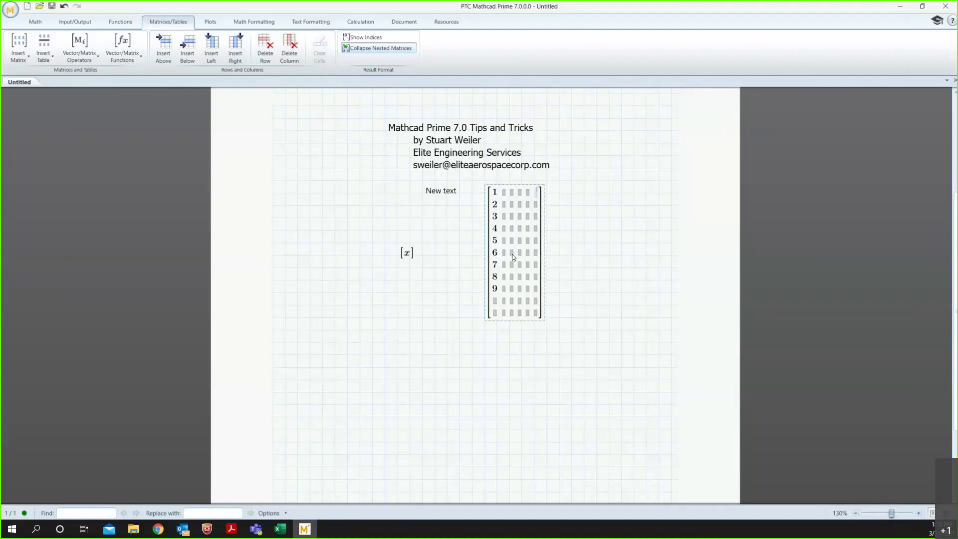
pyautogui.hotkey('ctrl', 'Return')
pyautogui.hotkey('ctrl', 'Return')
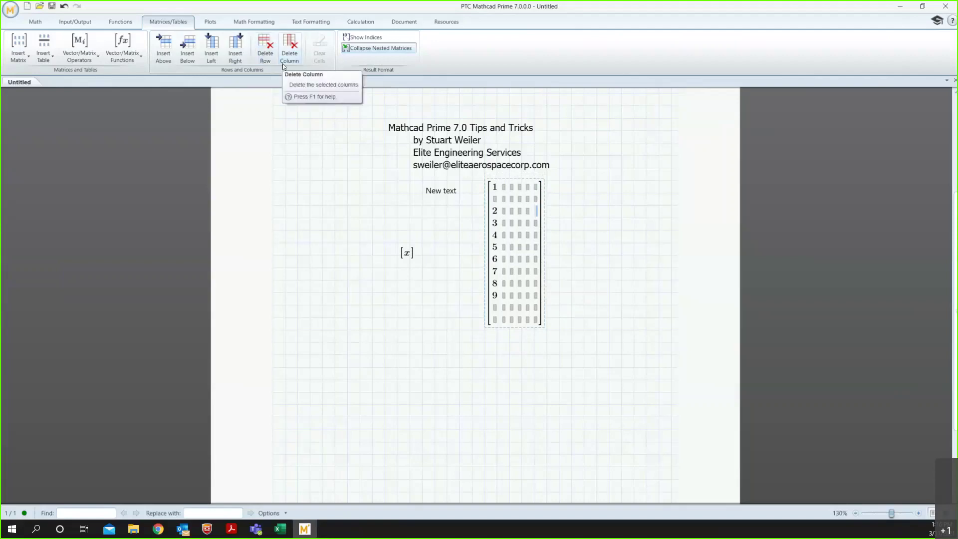
# Delete the matrix's first column holding the numbers 1–9.
pyautogui.click(495, 200)
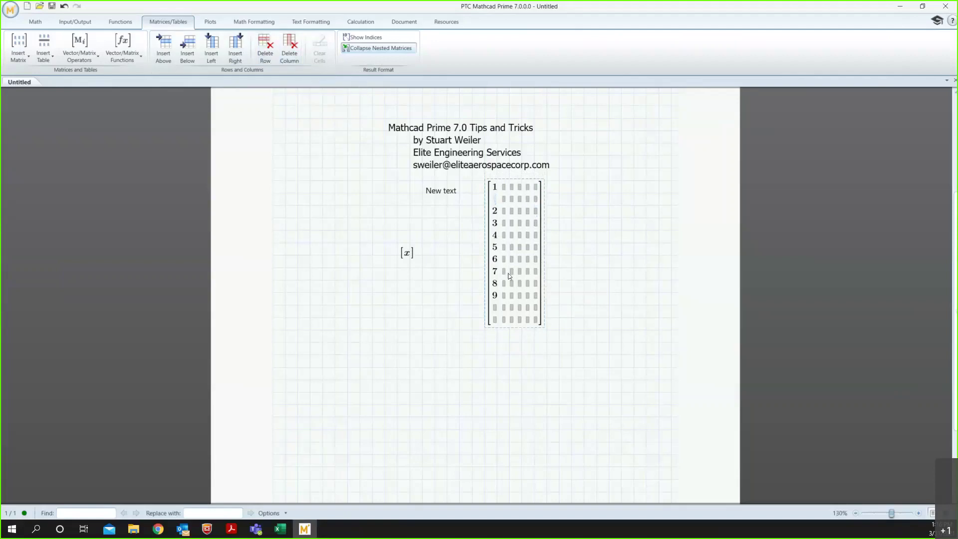
pyautogui.click(288, 62)
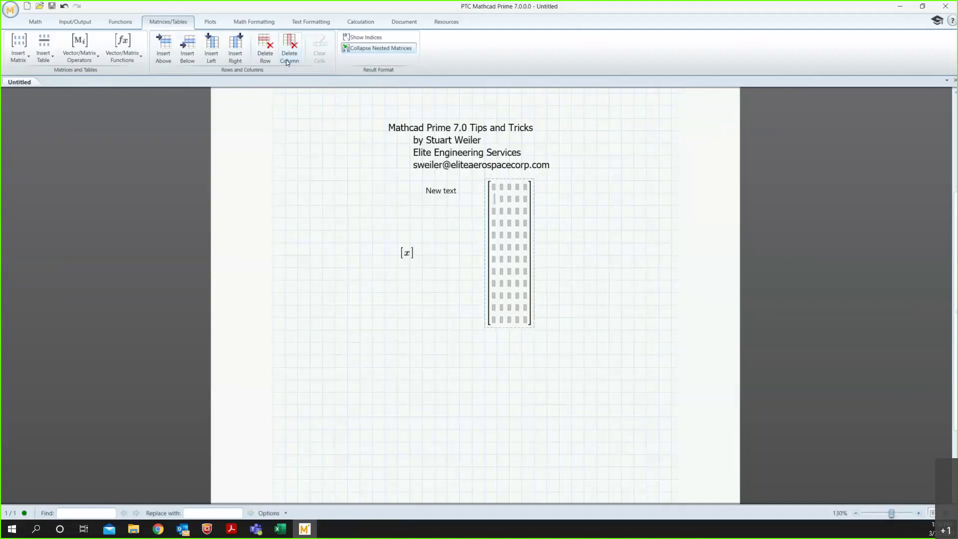